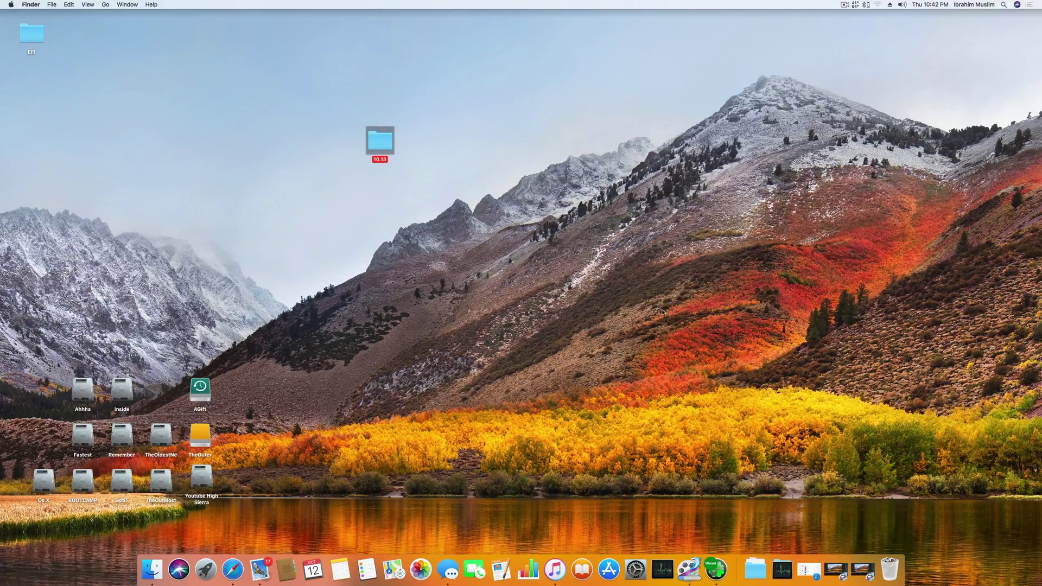
Open System Report's USB section and enlarge the tree showing the USB 3.0 and 3.1 buses
click(10, 5)
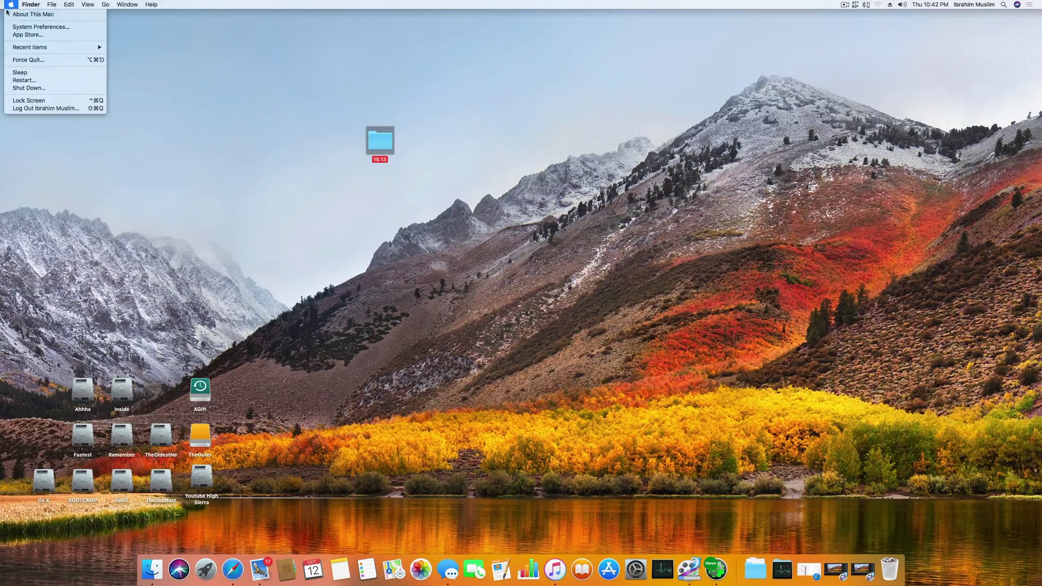
click(22, 14)
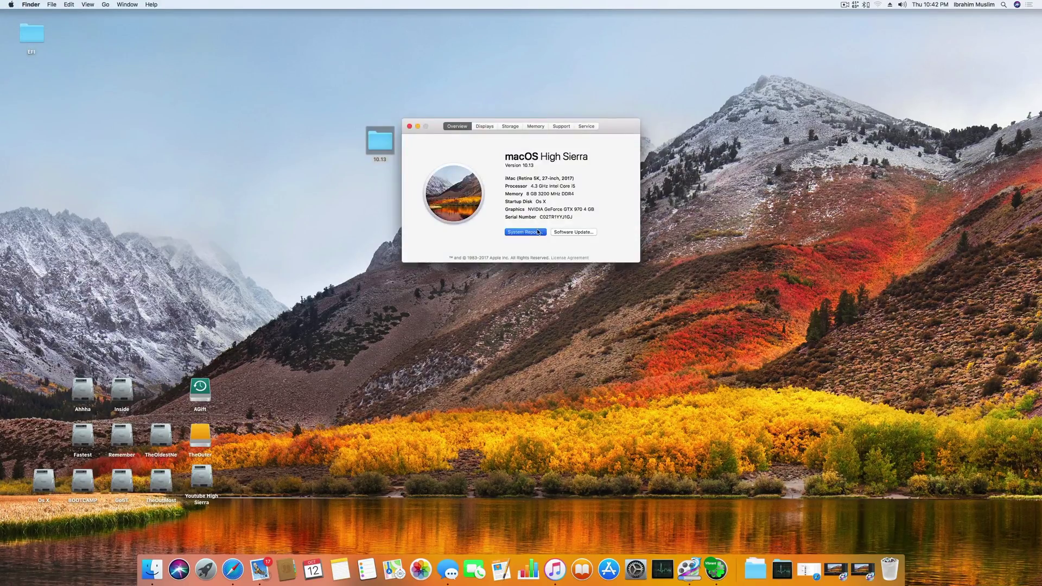
click(537, 232)
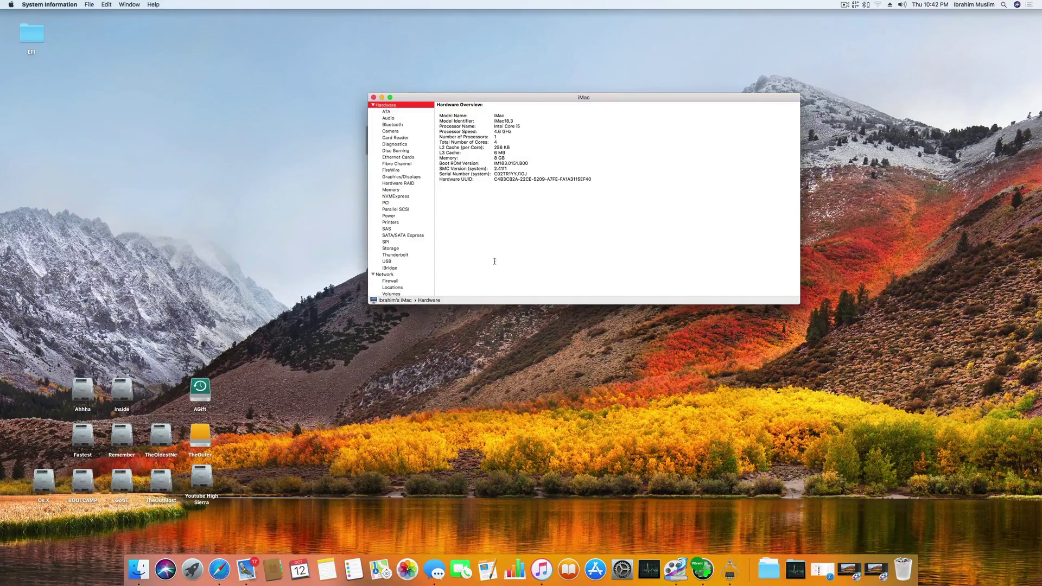
click(414, 261)
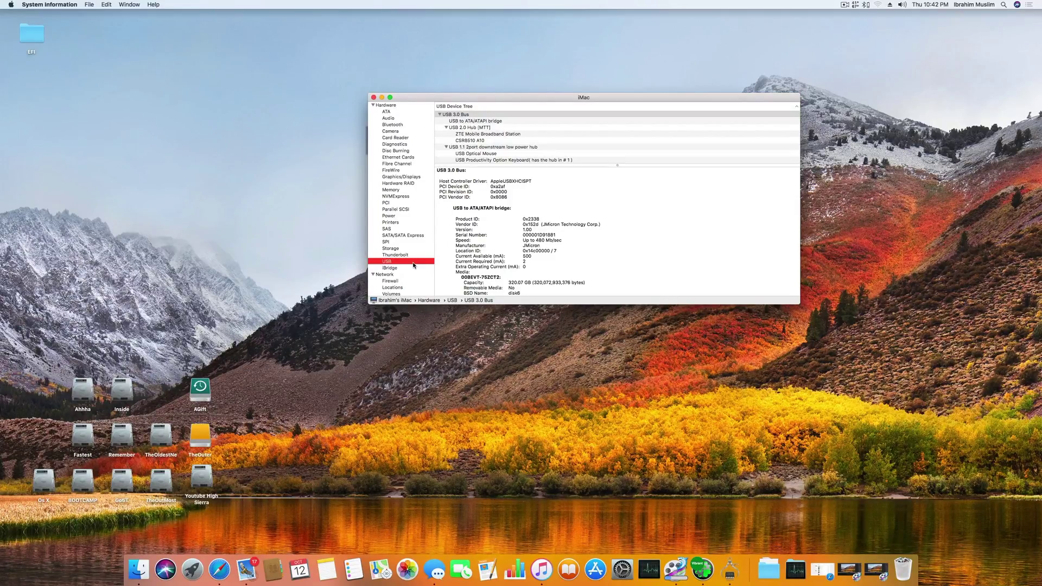
scroll(414, 265, down, 5)
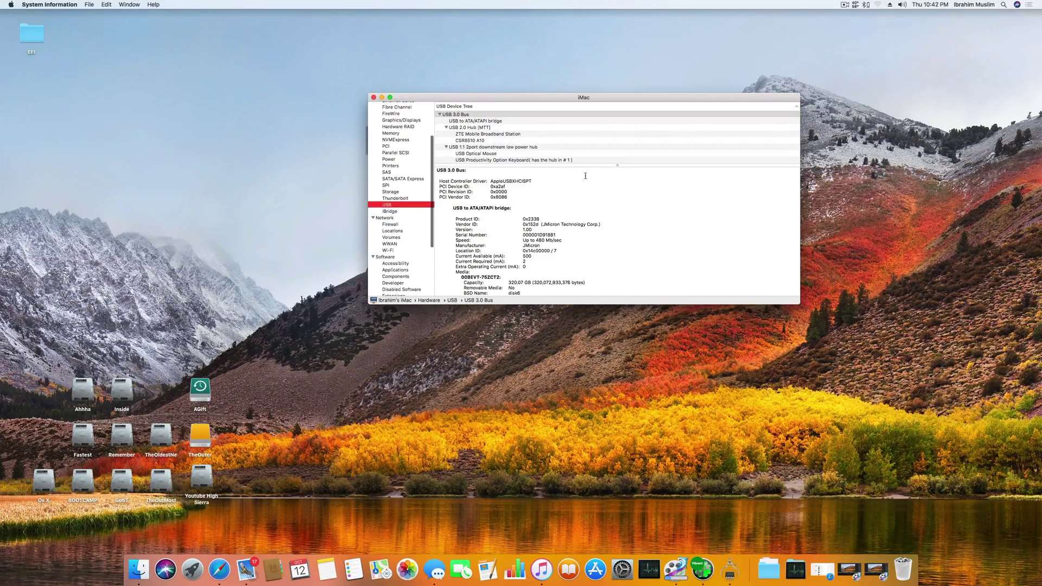
drag(583, 166, 570, 228)
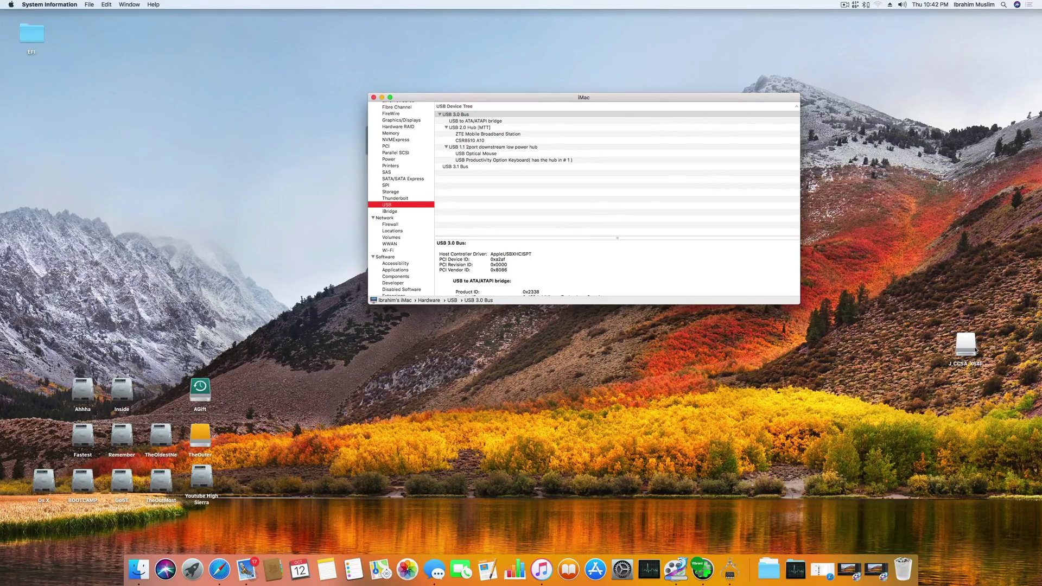
Reopen the USB report and inspect the Ultra USB 3.0 drive listed under USB 3.1 Bus
drag(975, 350, 290, 368)
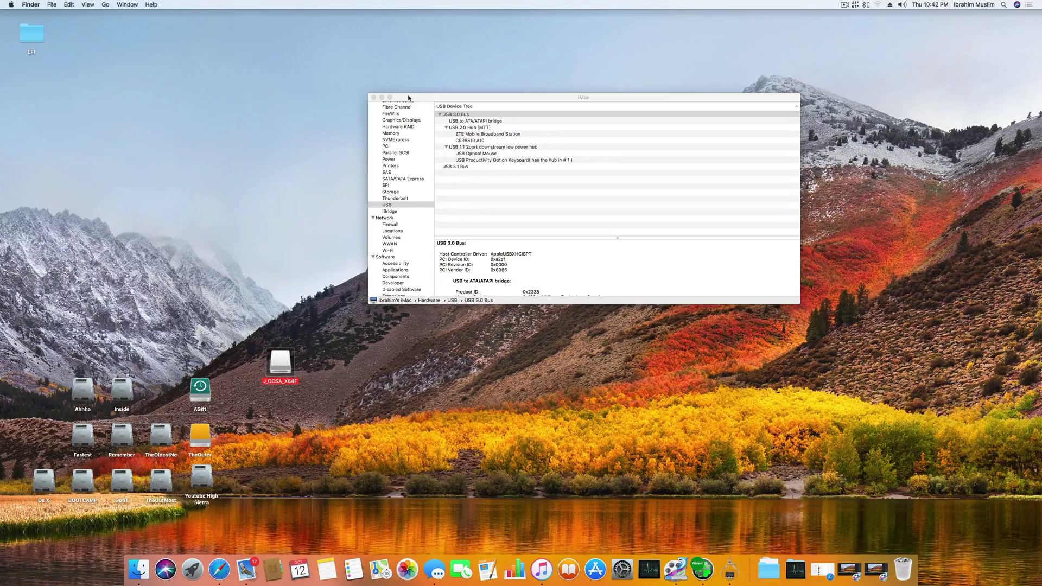
click(374, 97)
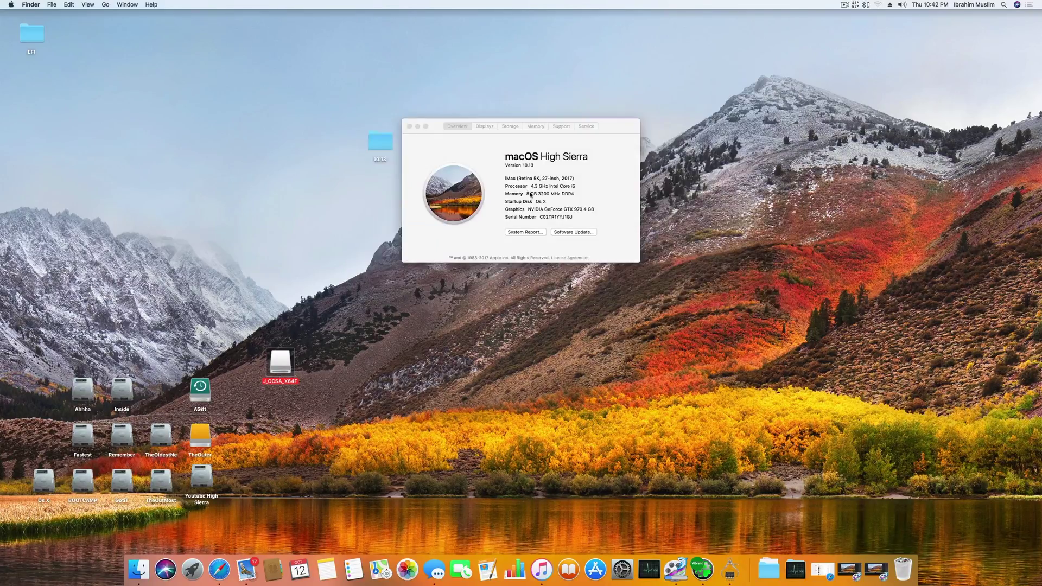
click(527, 233)
click(415, 261)
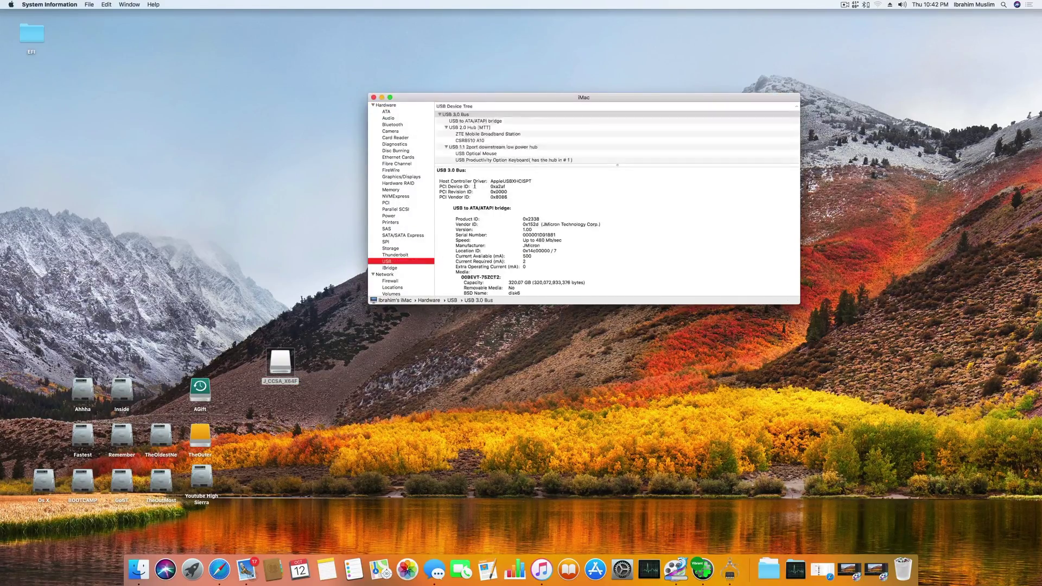
click(460, 167)
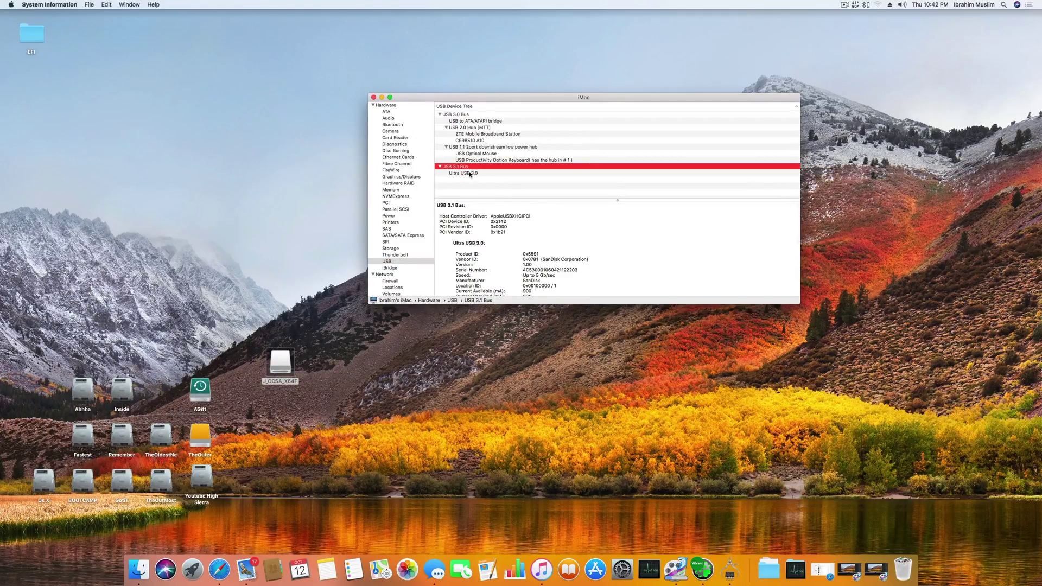
click(469, 174)
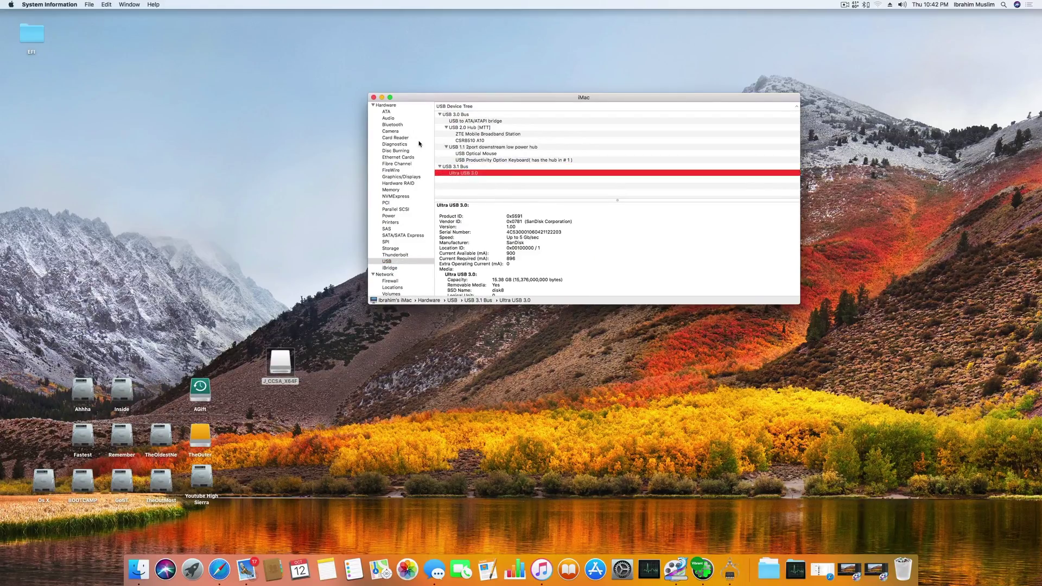
Select the J_CCSA_X64F drive and view its actions while reopening and closing the report
click(373, 97)
click(280, 361)
right_click(276, 370)
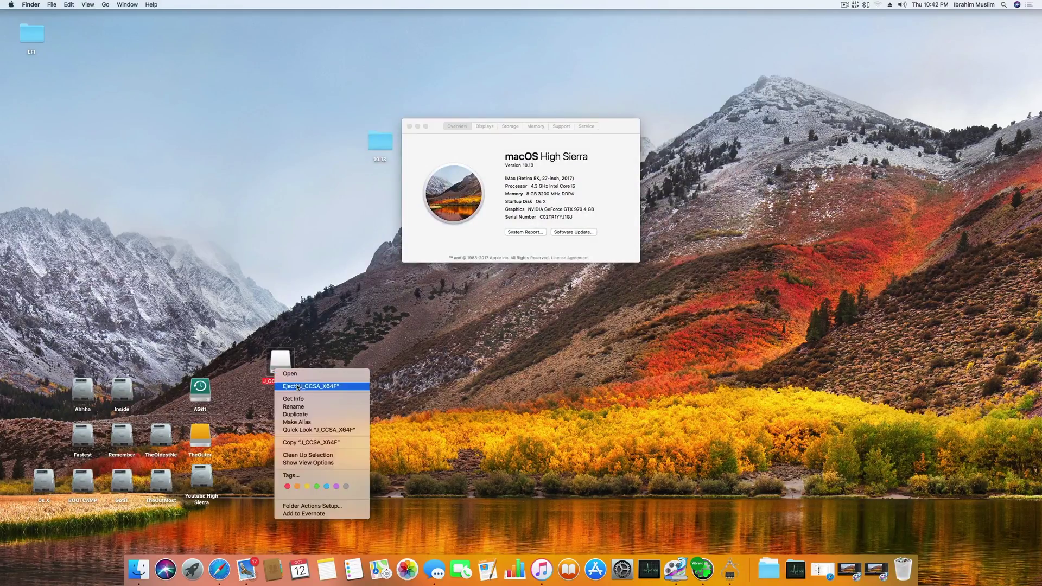
click(508, 245)
click(533, 232)
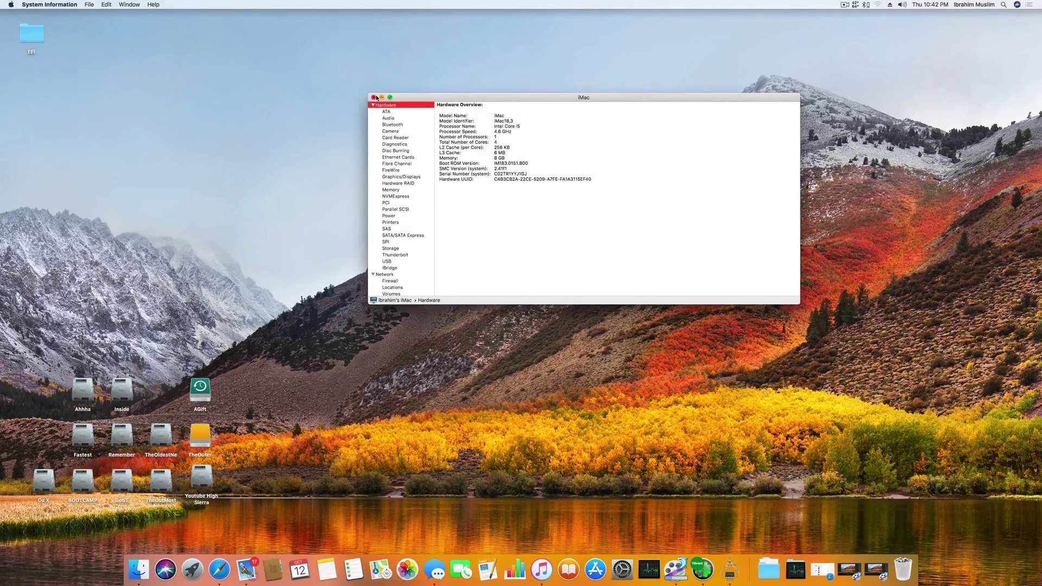
click(374, 97)
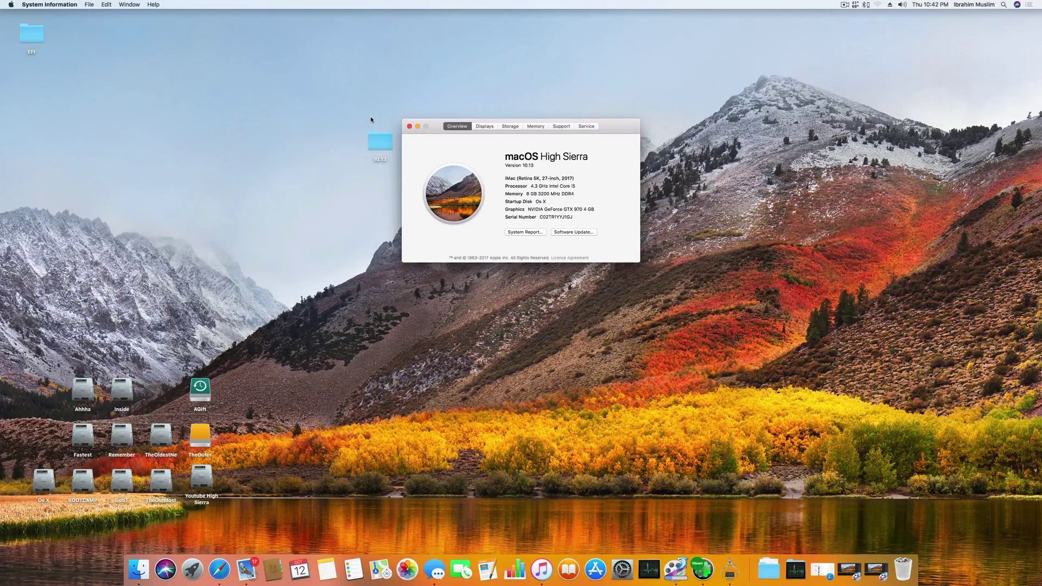
Confirm the Ultra USB 3.0 drive under USB 3.0 Bus, then close the report and overview
click(520, 233)
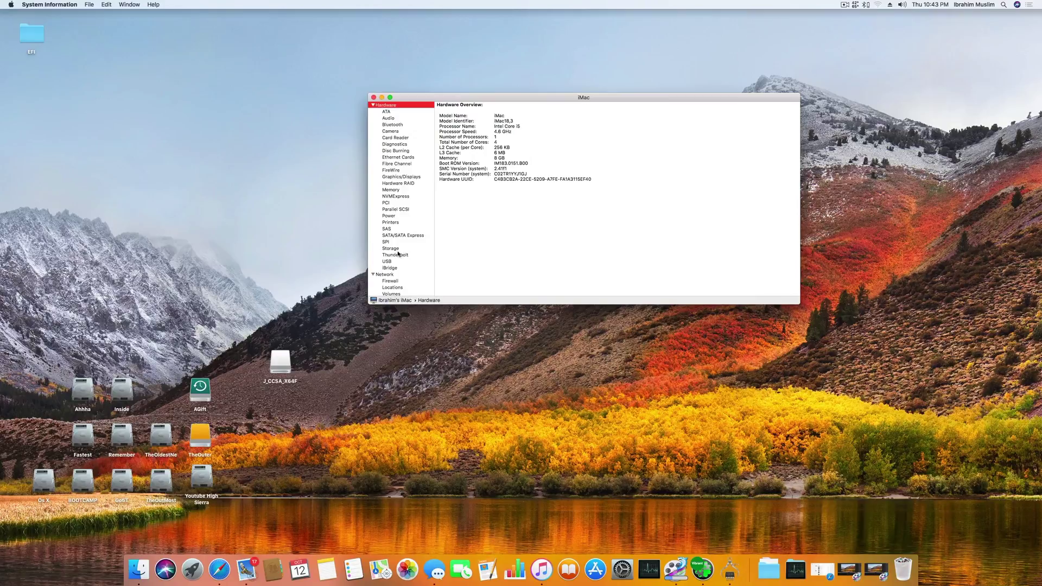
click(403, 261)
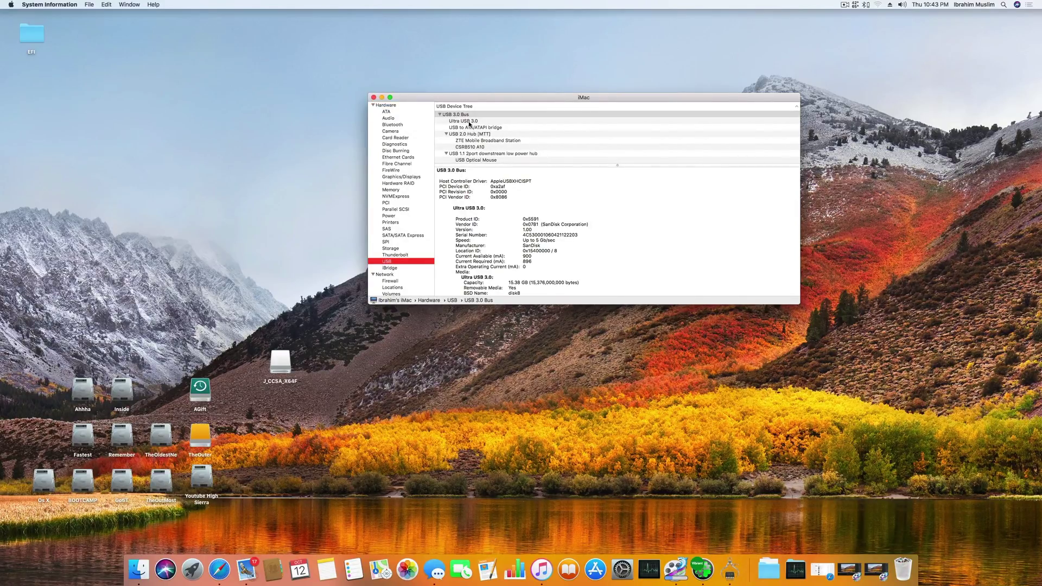
drag(490, 103, 497, 167)
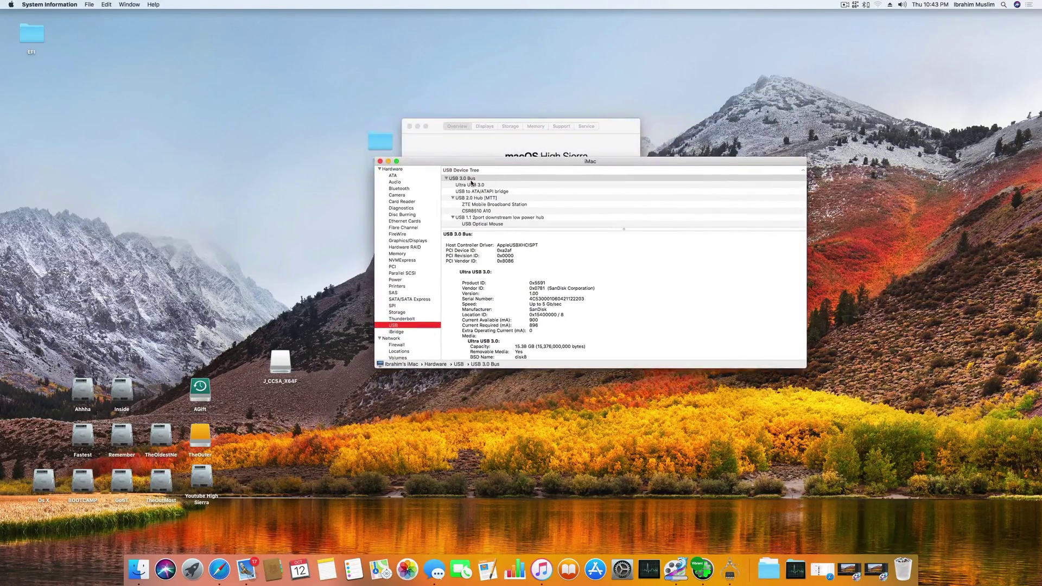
click(454, 184)
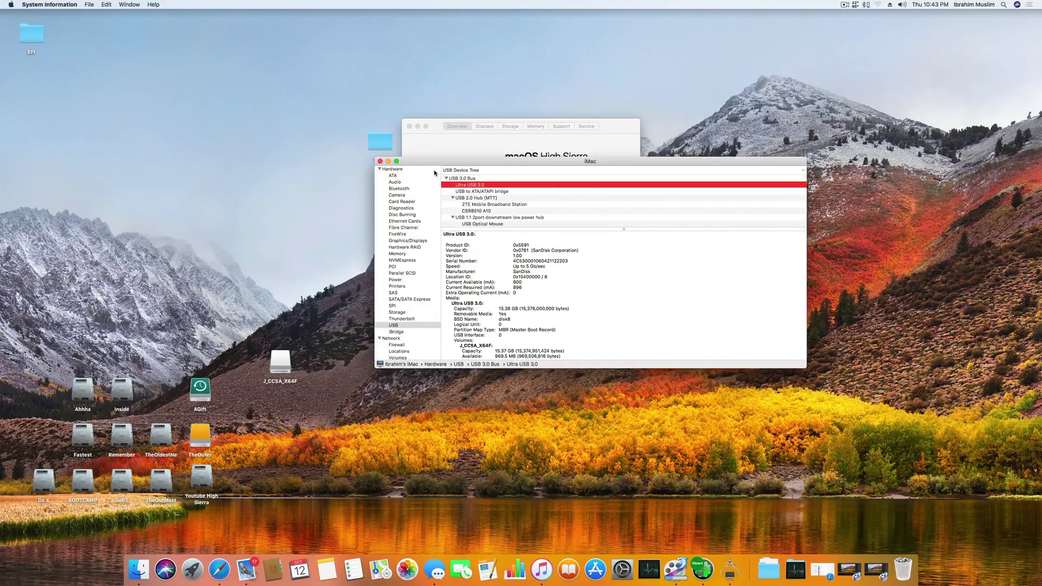
click(380, 162)
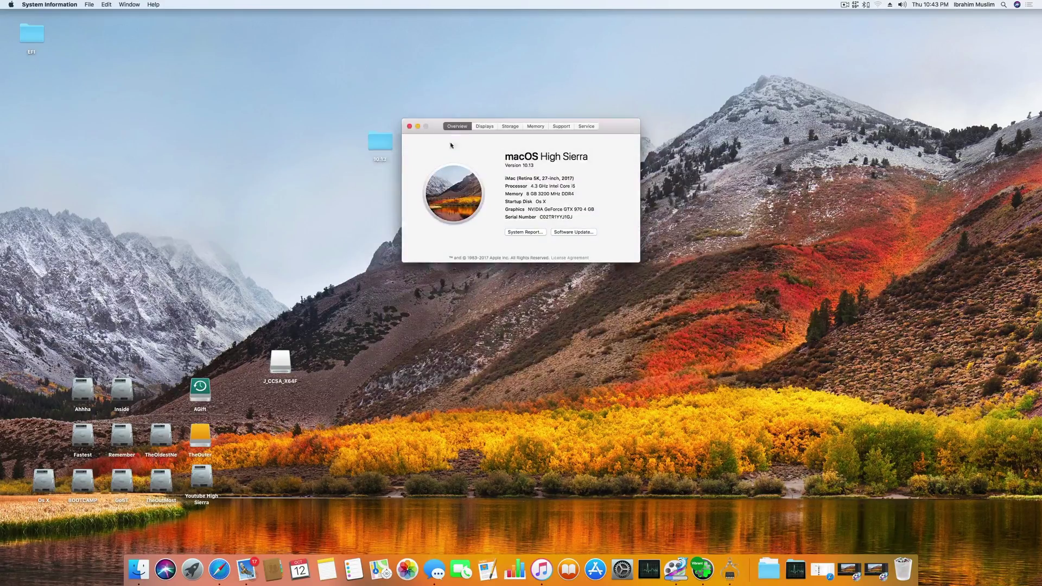
click(409, 126)
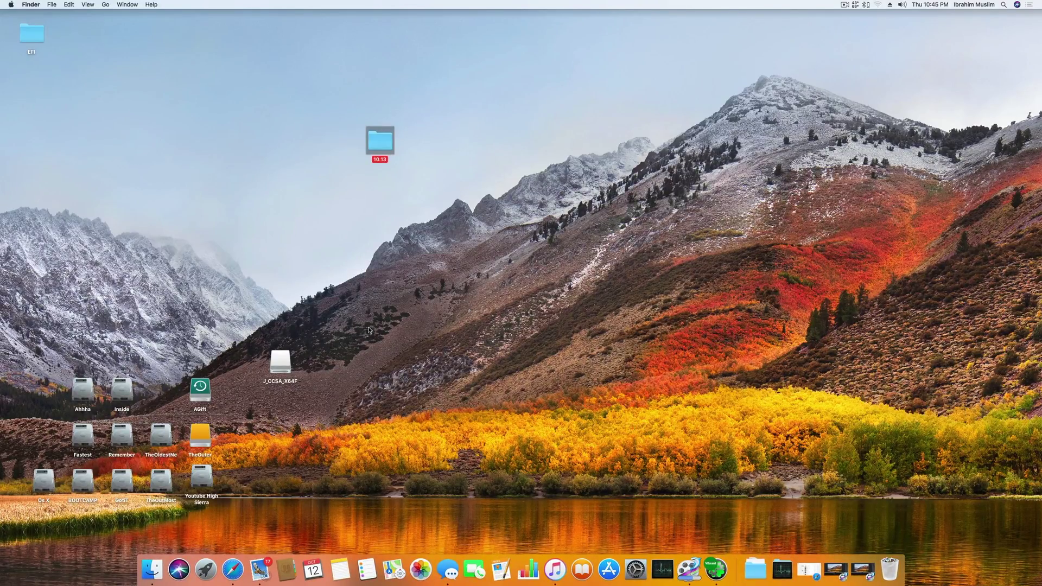
Open the 10.13 kext folder, select USBInjectAll.kext, and move the window right
double_click(390, 140)
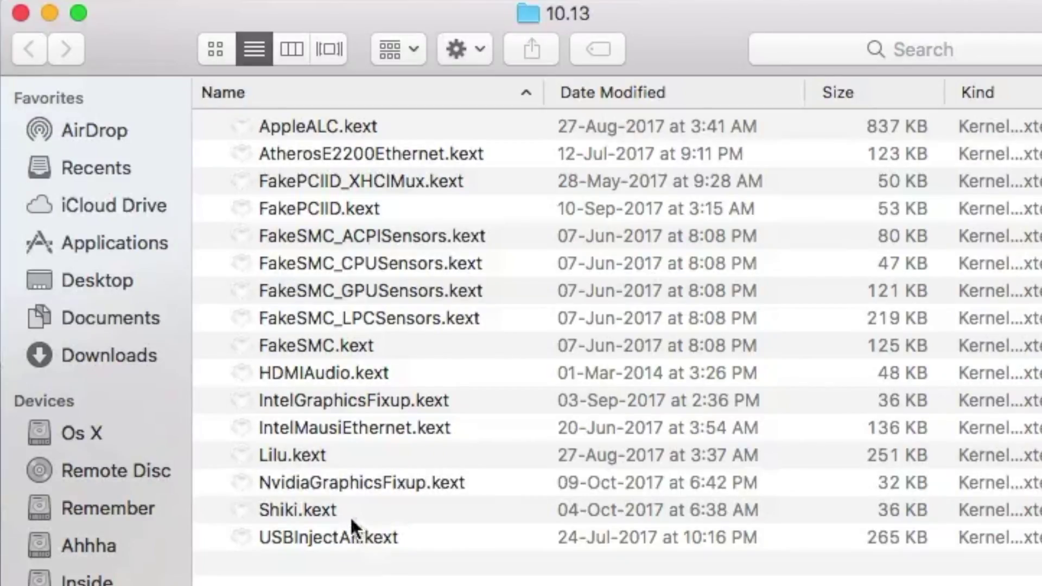
click(322, 515)
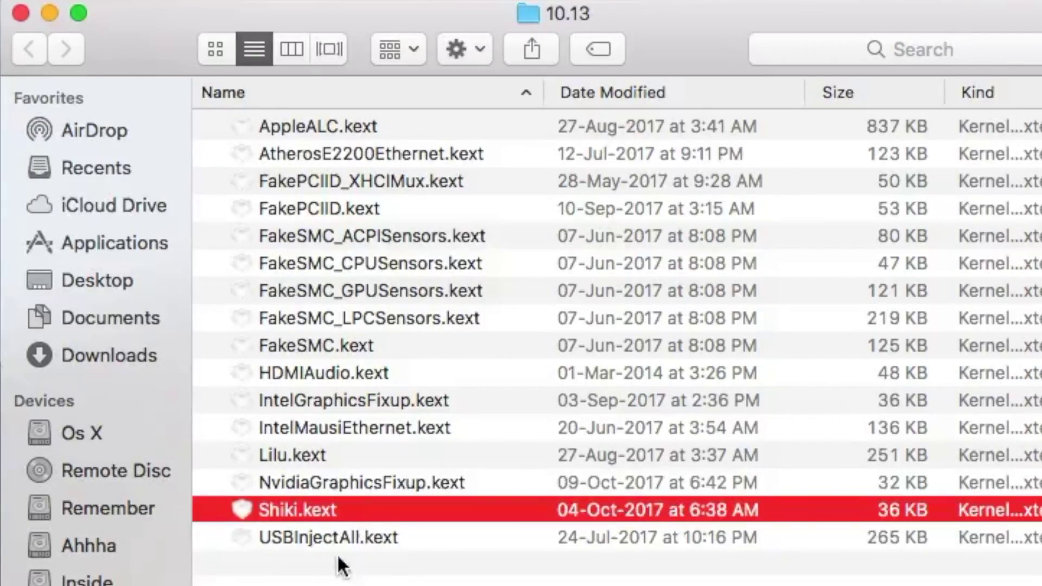
click(345, 539)
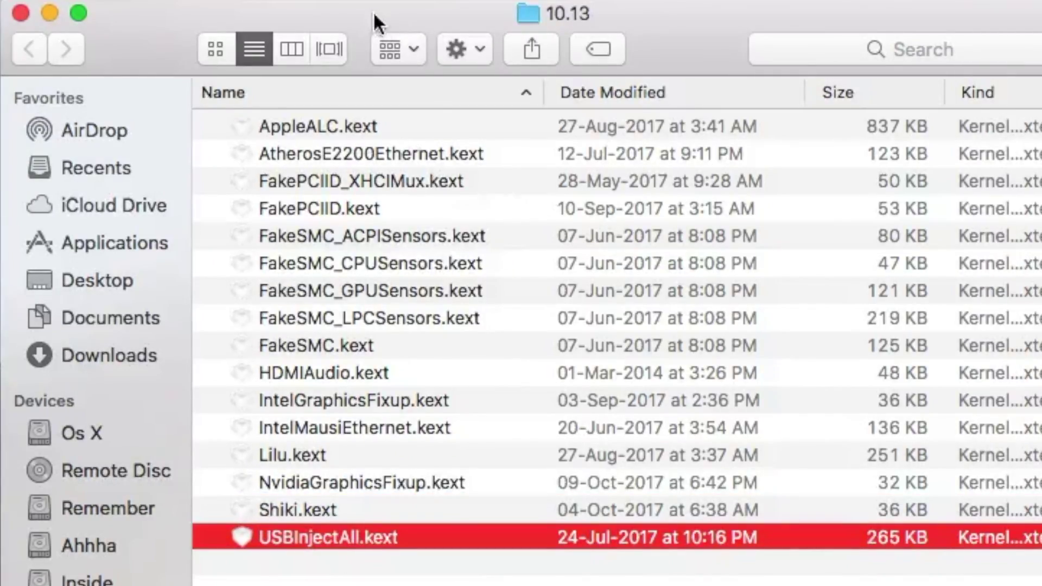
drag(372, 19, 662, 3)
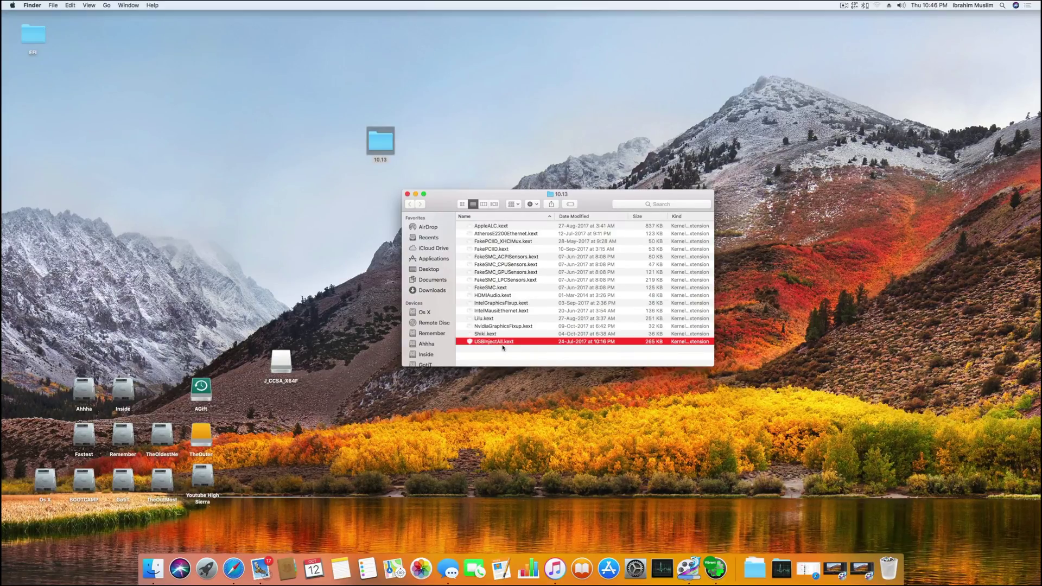
click(12, 5)
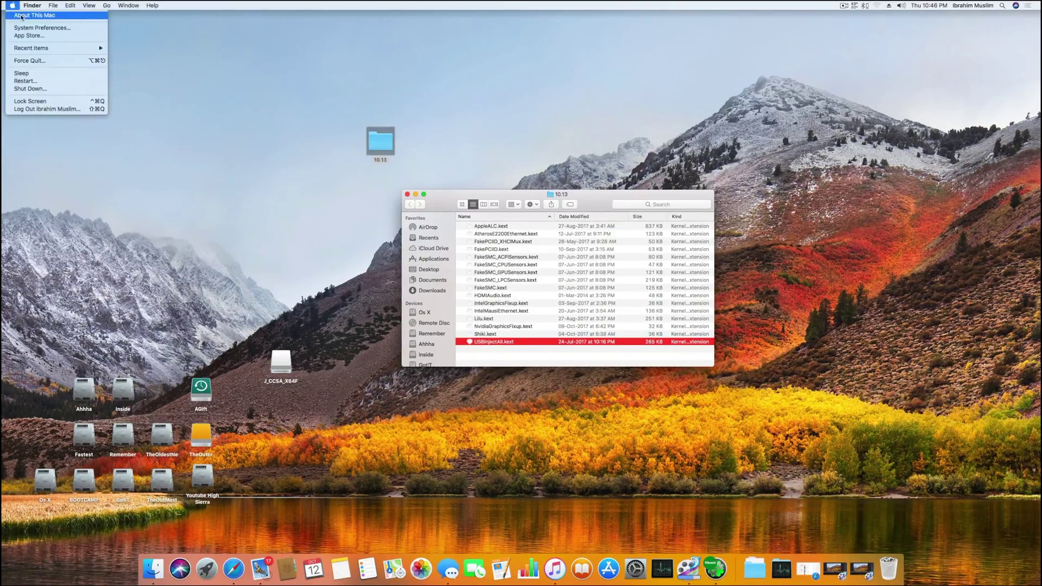
click(22, 15)
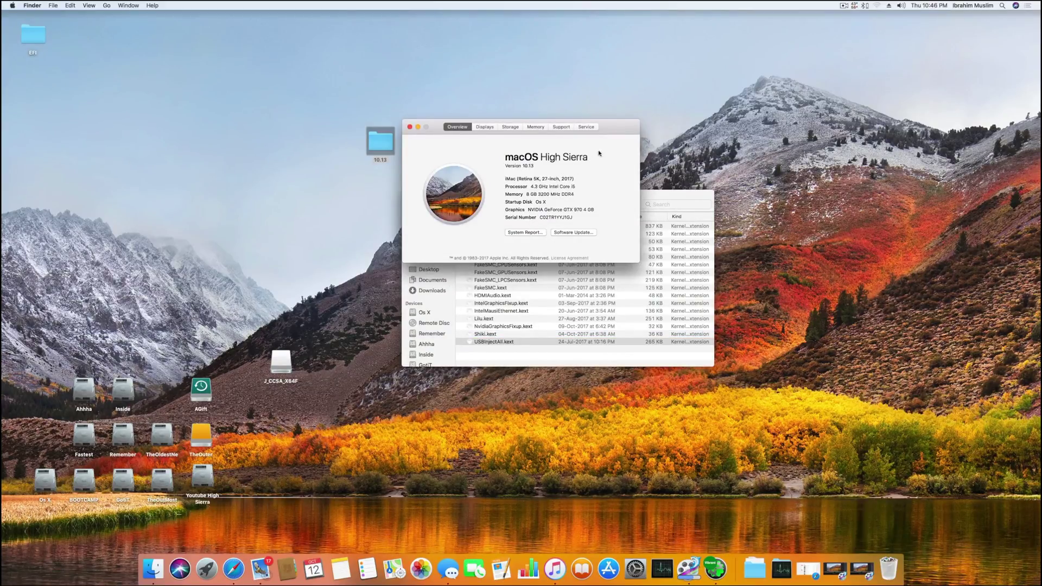
drag(599, 154, 602, 238)
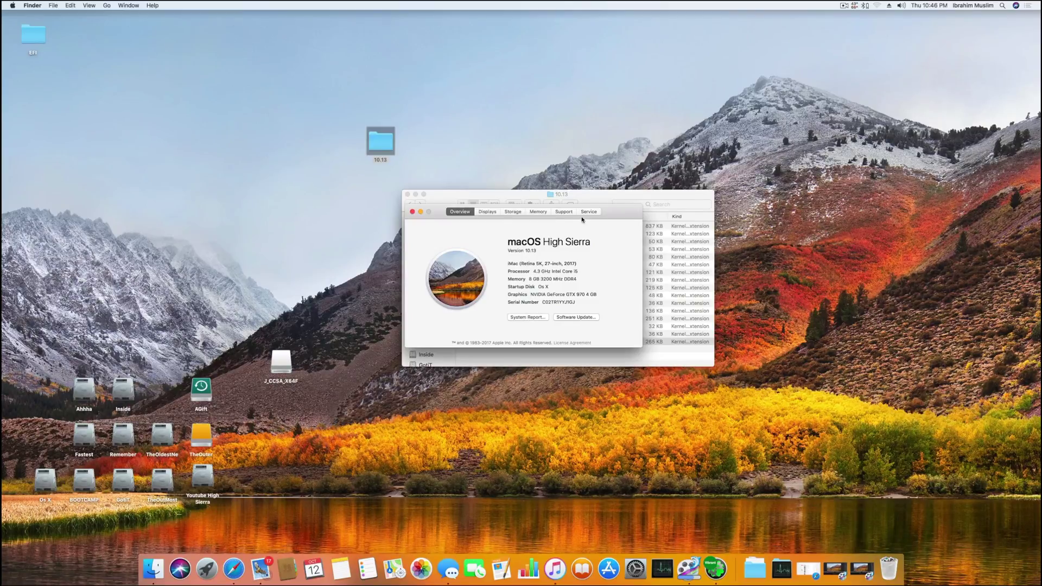
drag(583, 219, 367, 214)
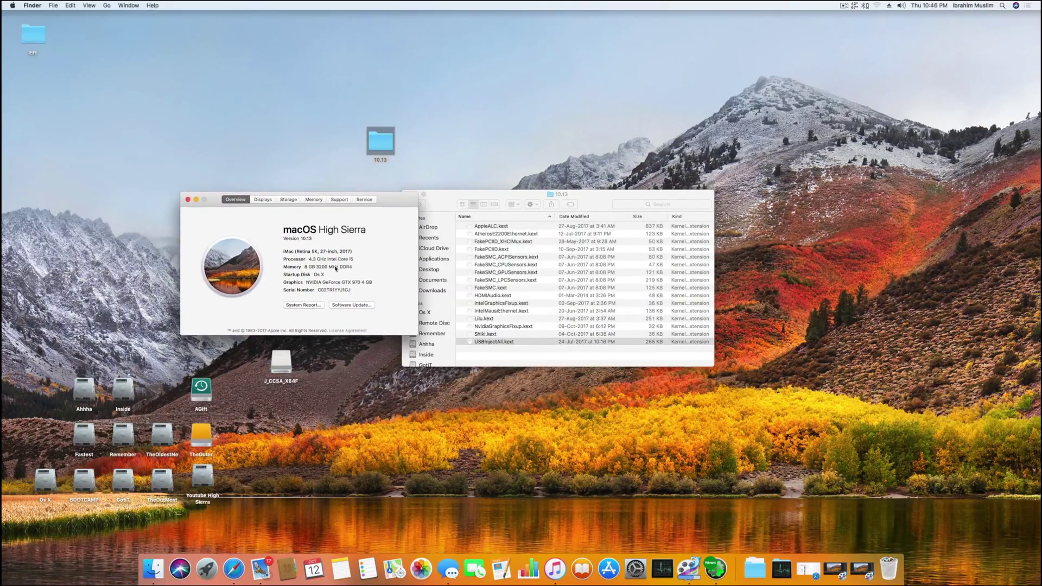
click(308, 305)
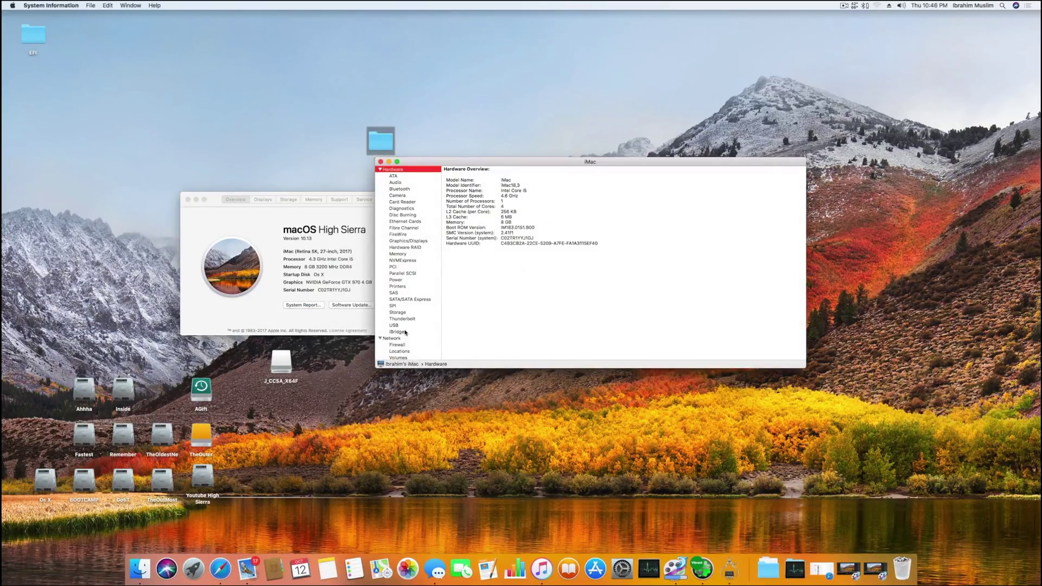
click(412, 325)
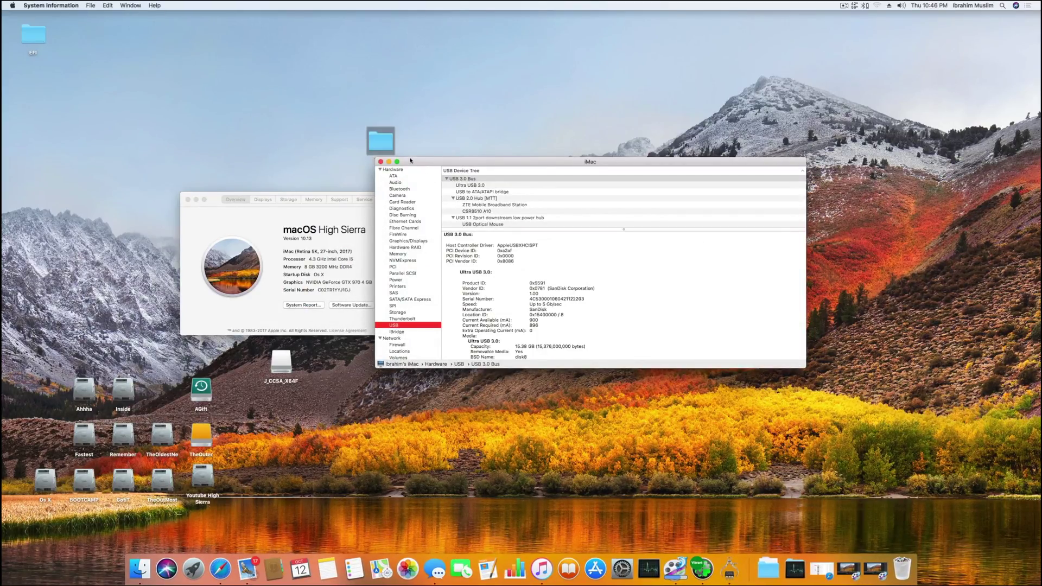
click(380, 162)
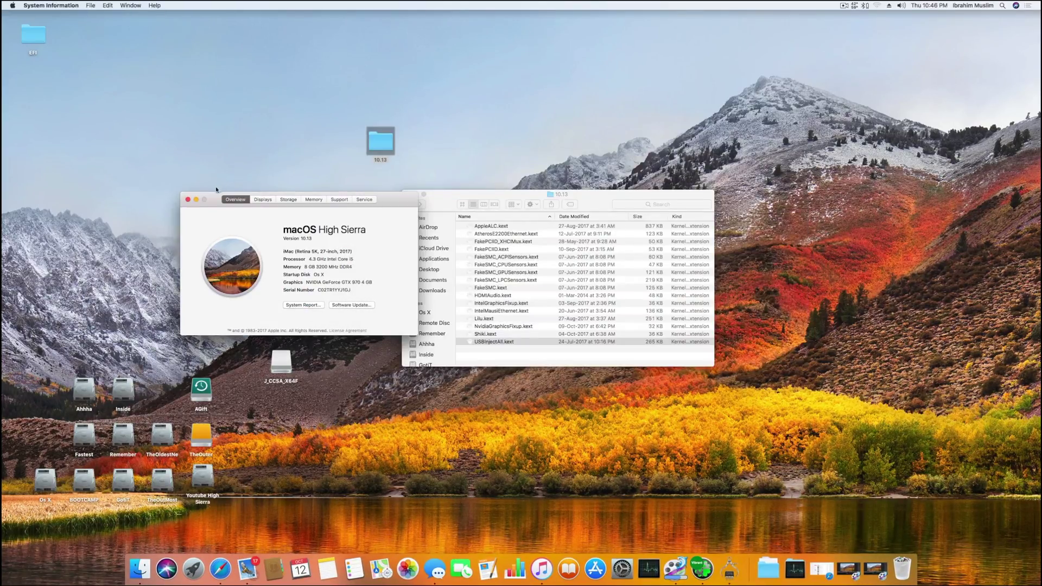
click(188, 199)
drag(439, 201, 436, 205)
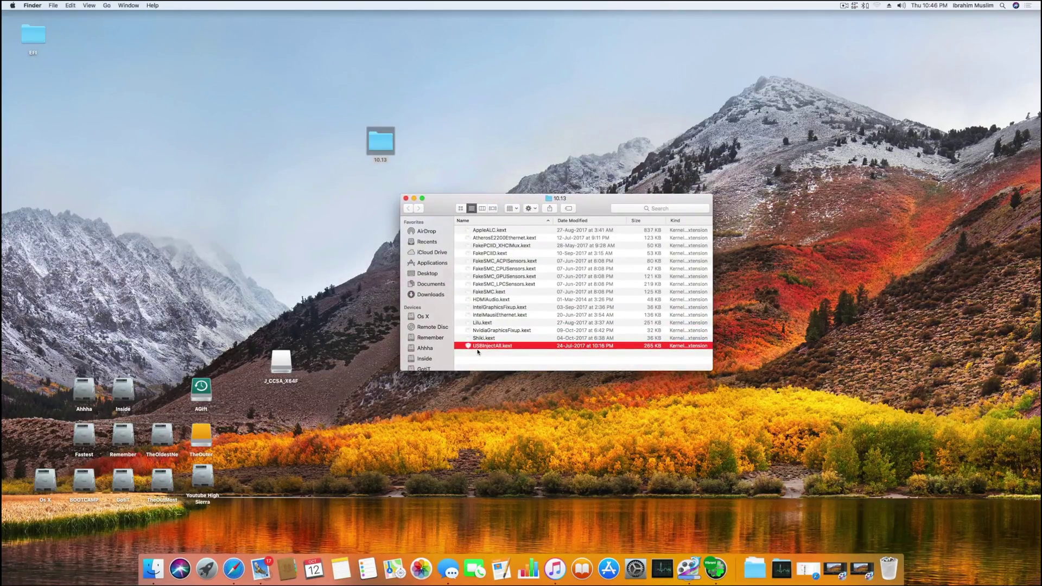
Mount the EFI partition on disk0s1 in Clover Configurator and open its config.plist
click(715, 567)
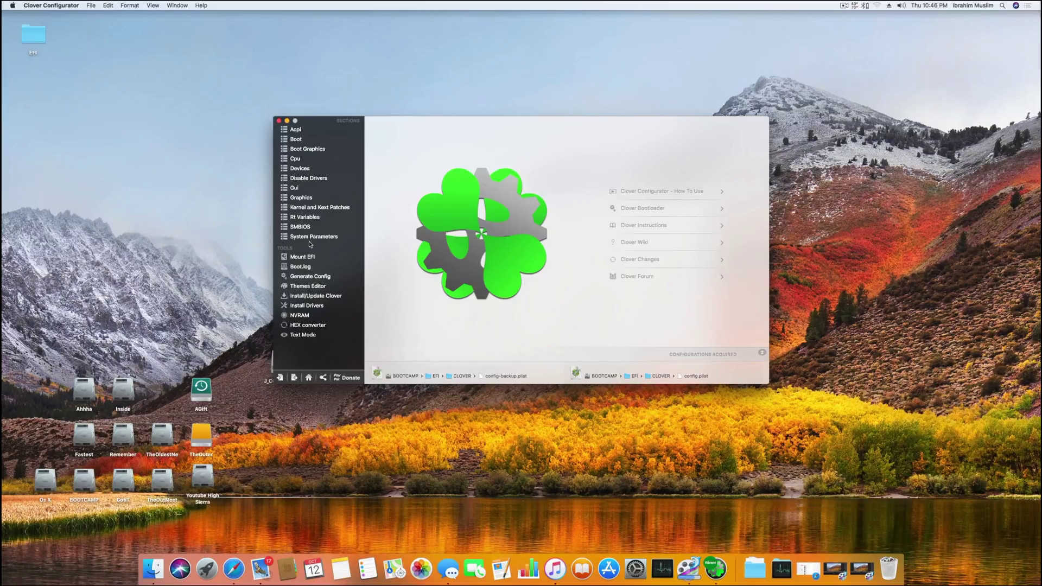
click(323, 259)
click(724, 293)
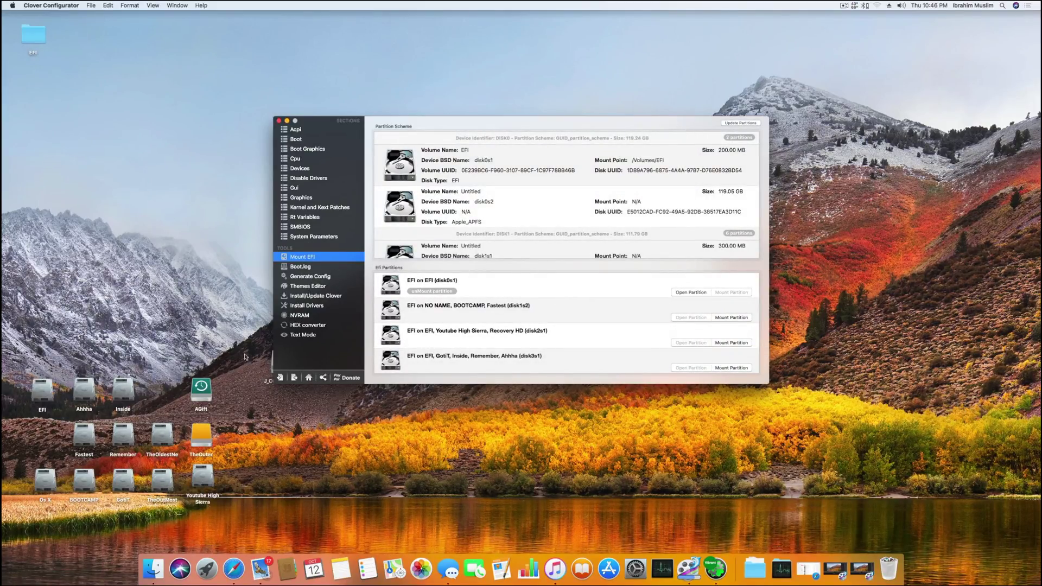
click(309, 377)
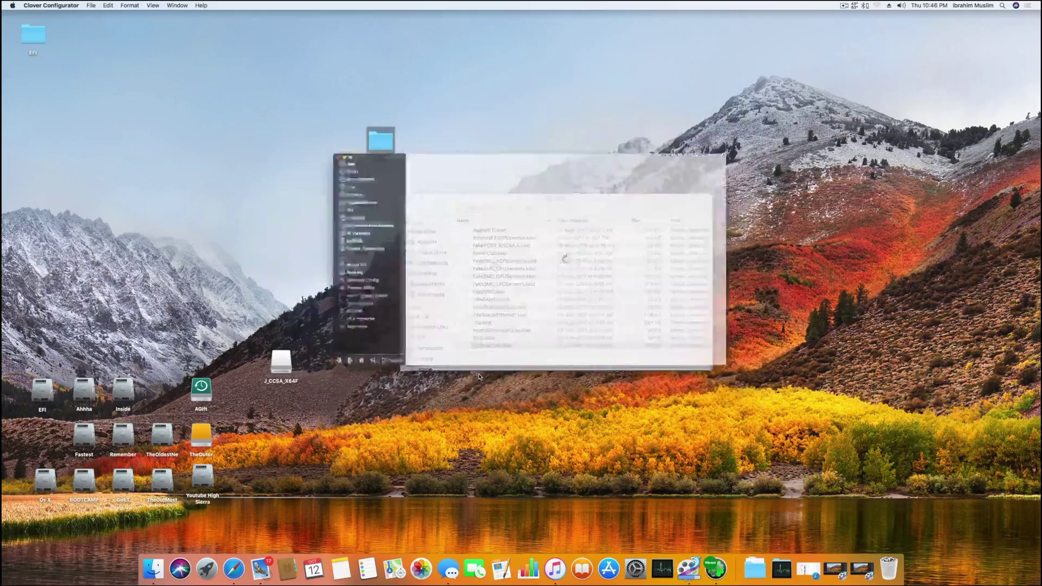
Review the AppleUSBXHCIPCI 15-to-24 port-limit patch in Kernel and Kext Patches, then quit Clover
click(373, 187)
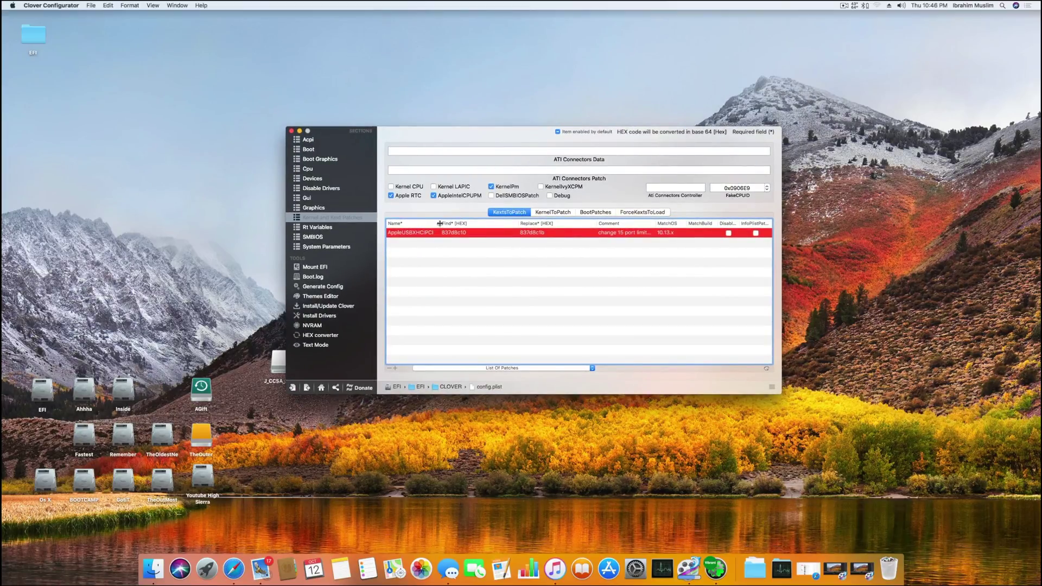
drag(441, 224, 454, 224)
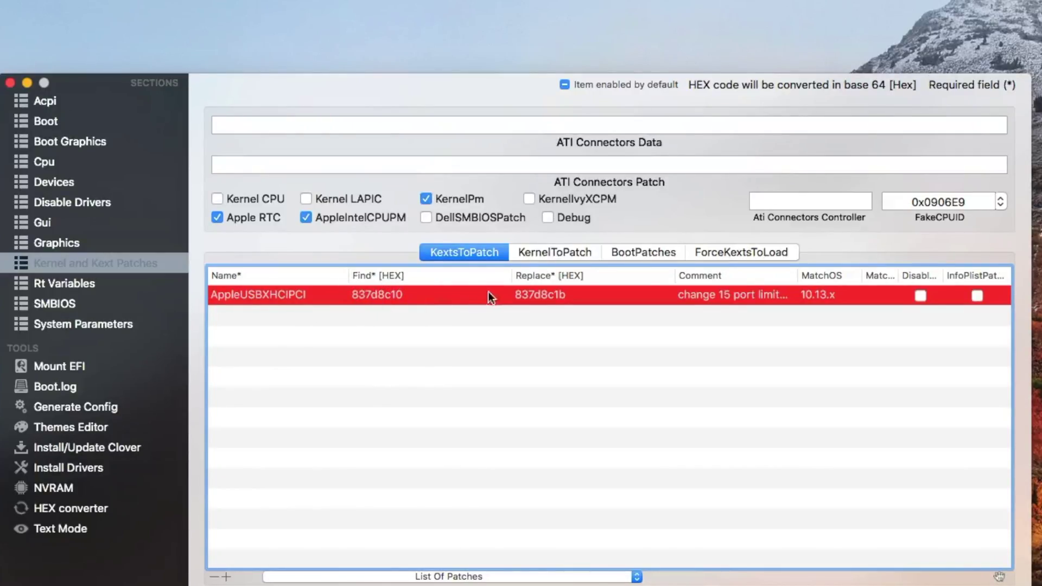
drag(798, 275, 947, 275)
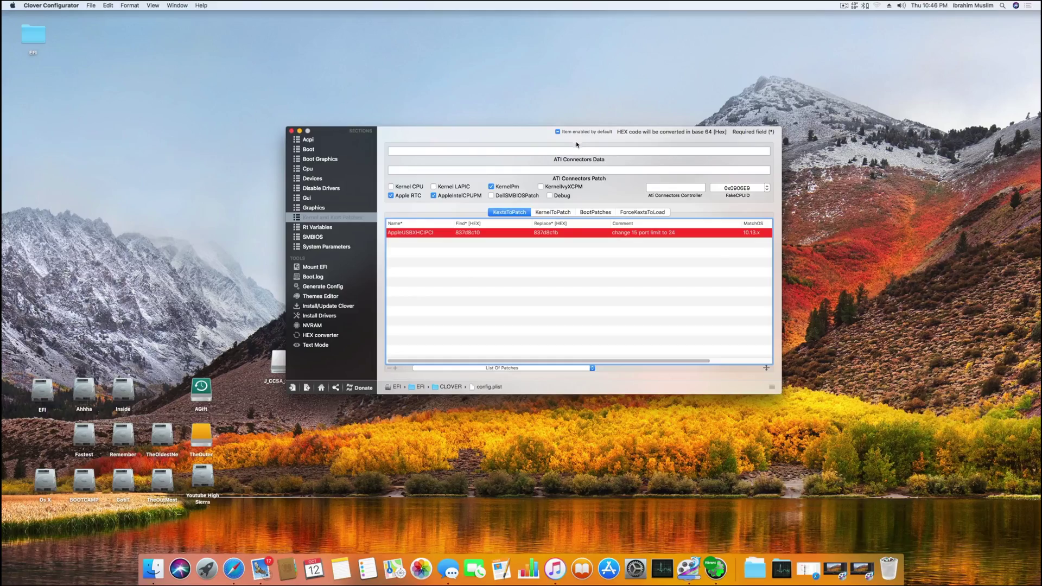
mouse_move(531, 136)
mouse_down()
mouse_move(593, 296)
mouse_move(537, 184)
mouse_up()
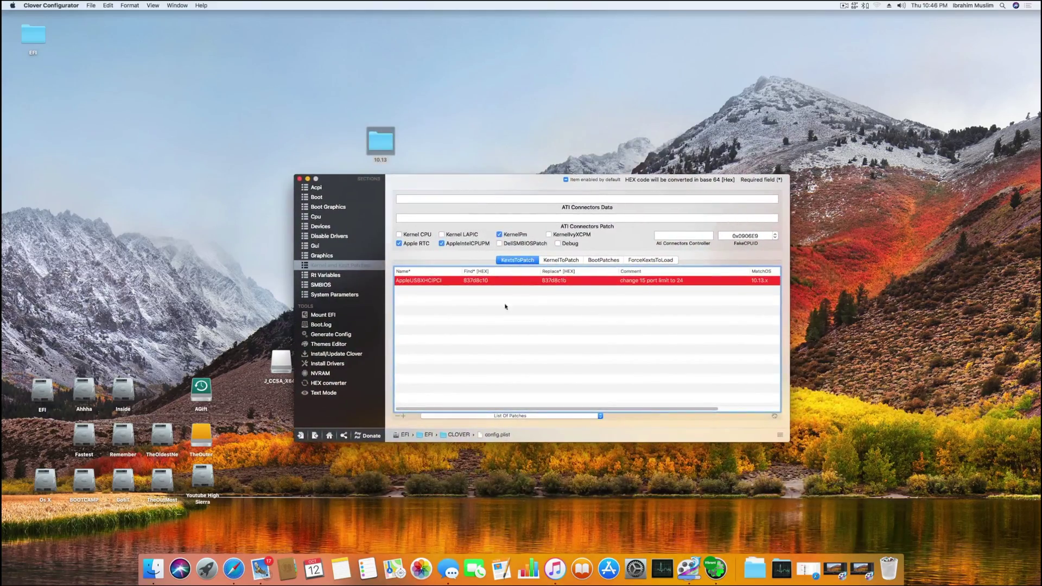
click(313, 187)
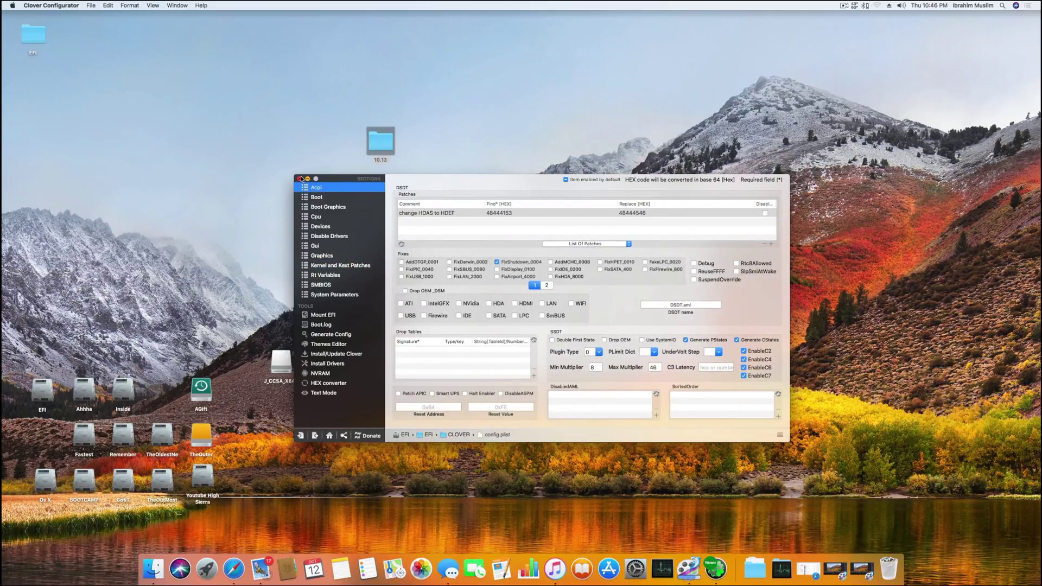
click(300, 178)
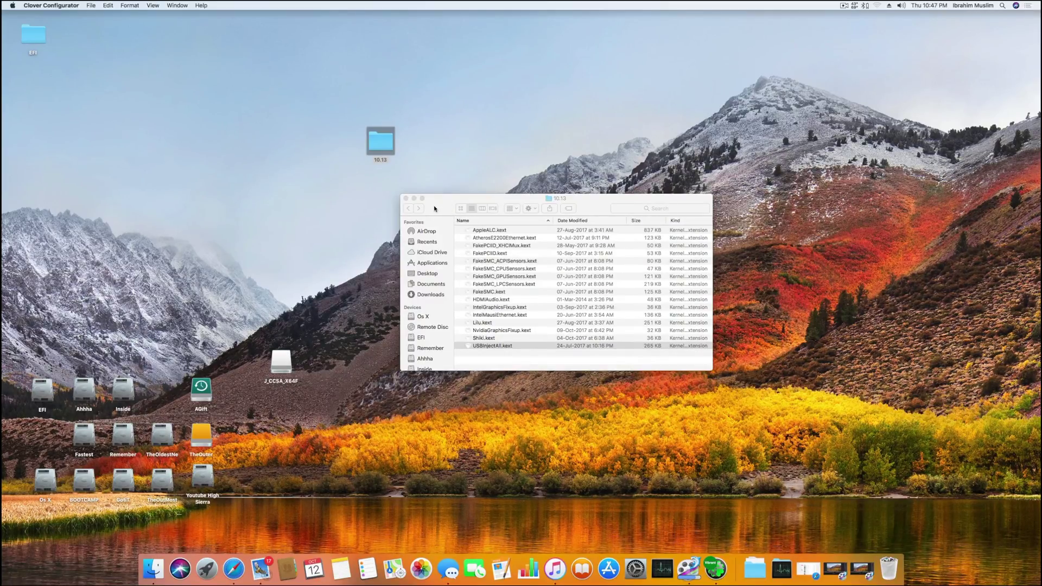
Close the 10.13 Finder window, leaving only the desktop icons visible
click(405, 198)
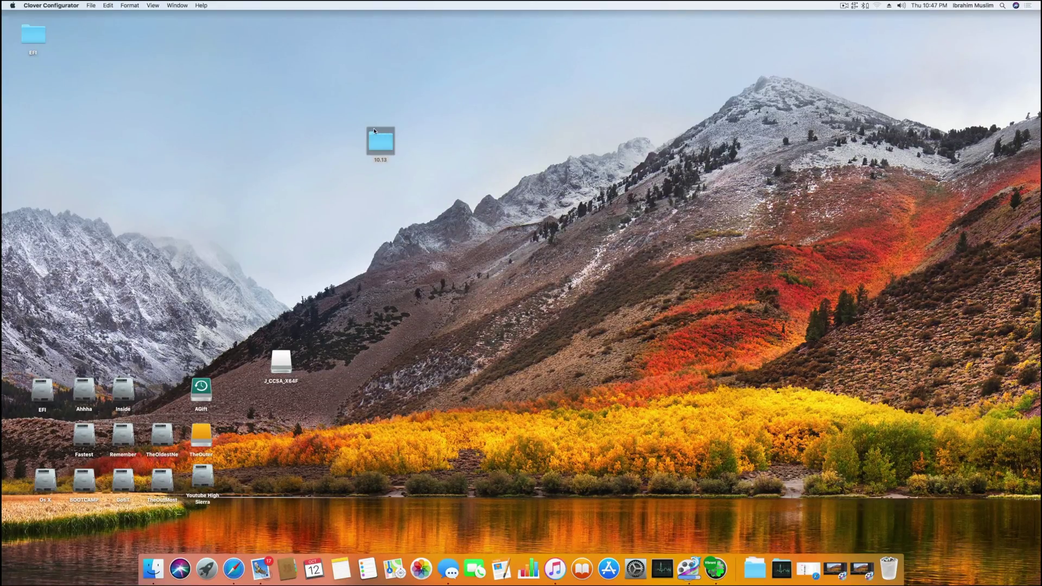